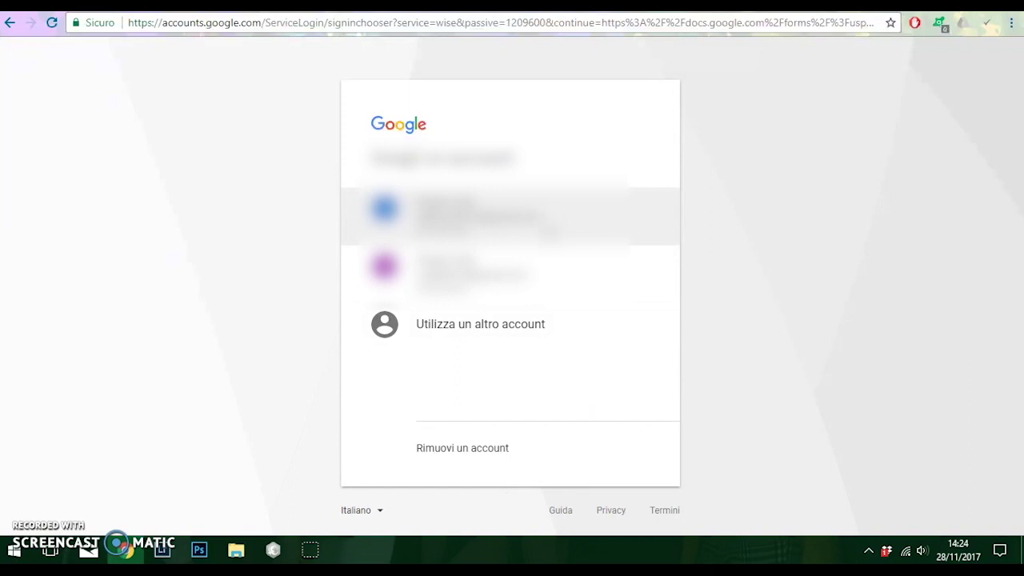
- Sign in with the first listed Google account and create a new blank form
click(448, 214)
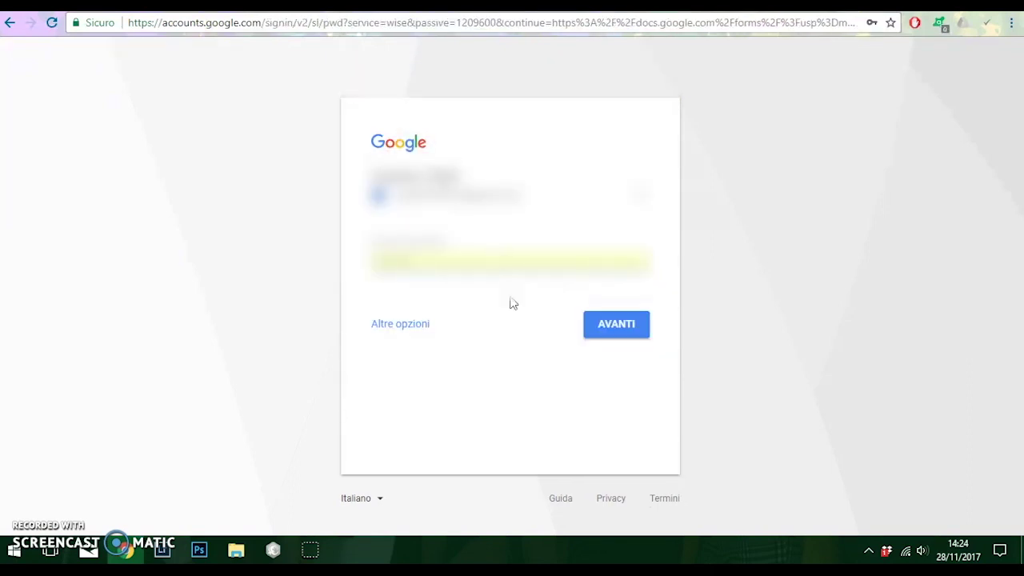
click(631, 329)
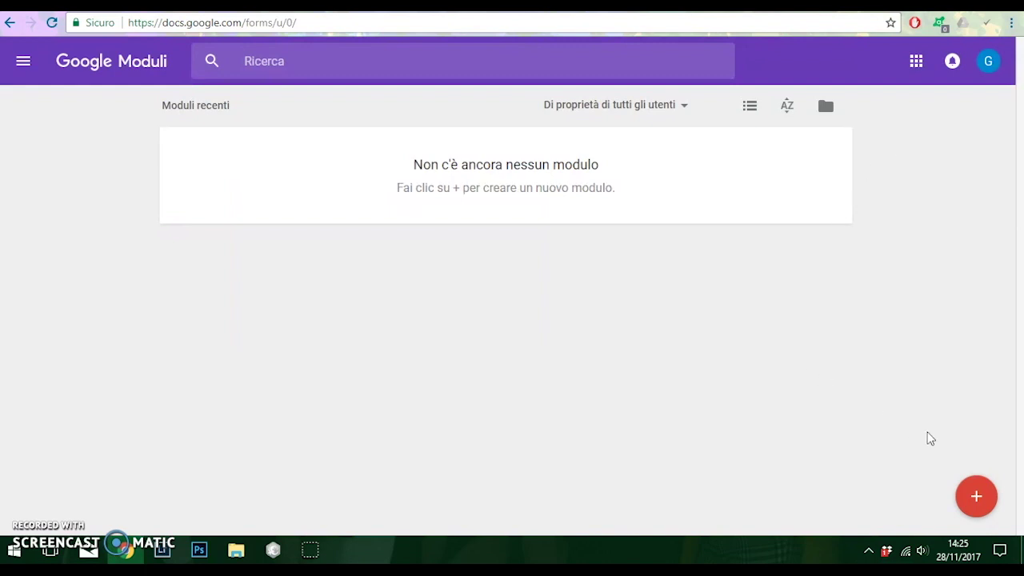
click(982, 509)
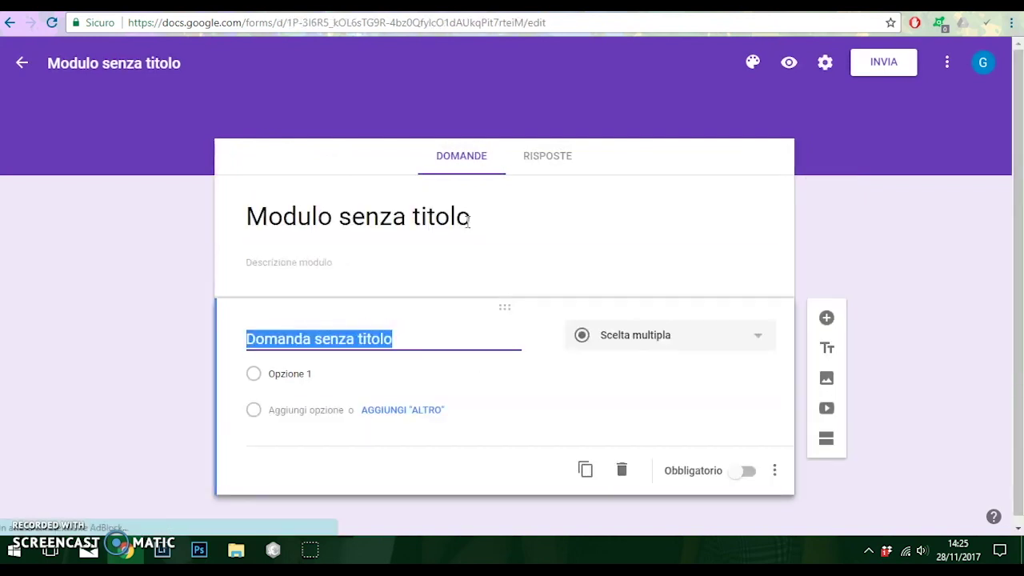
- Title the form "Esame di Informatica di base"
click(467, 216)
text(Esame di I)
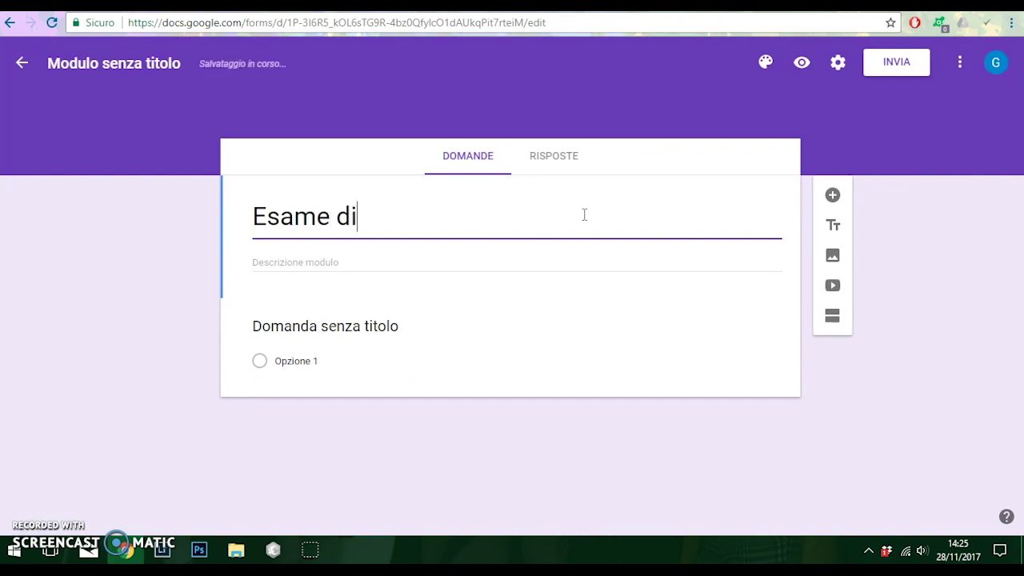
key(BackSpace)
text(Infor)
key(BackSpace)
text(ormatica di base)
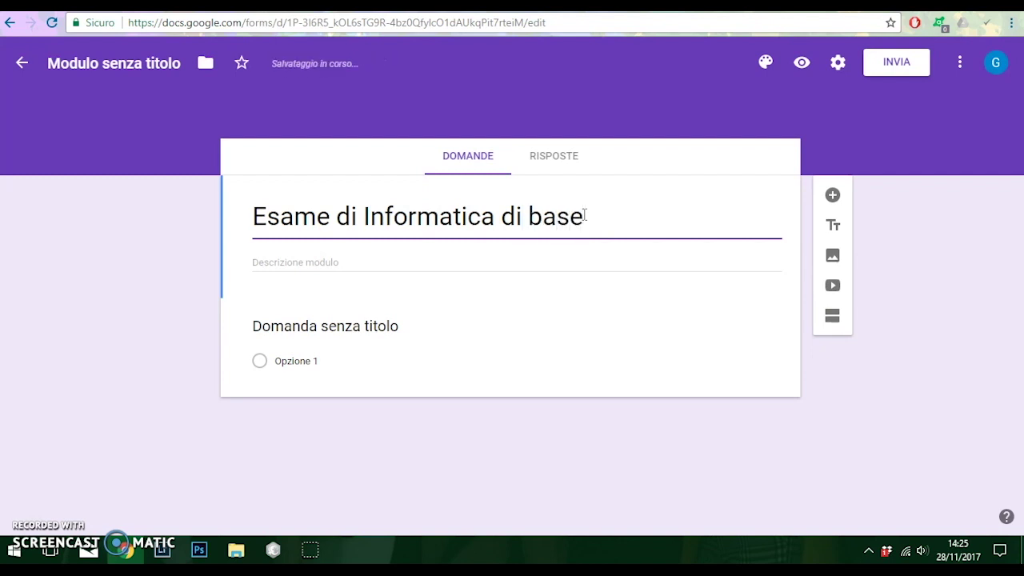
click(358, 262)
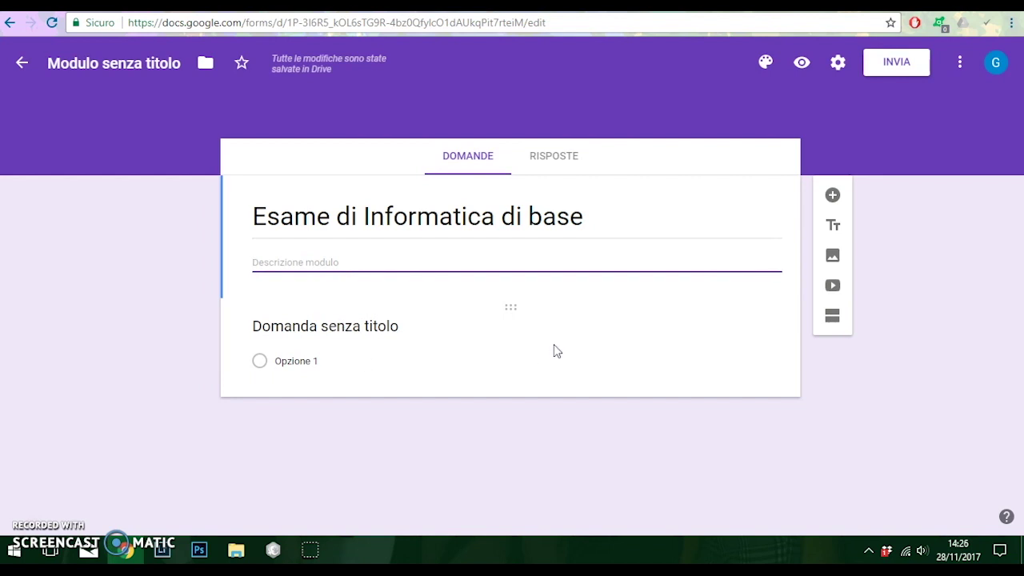
- Set the first question's text to "Quando sareste disponibili nel mese di novembre?"
click(419, 337)
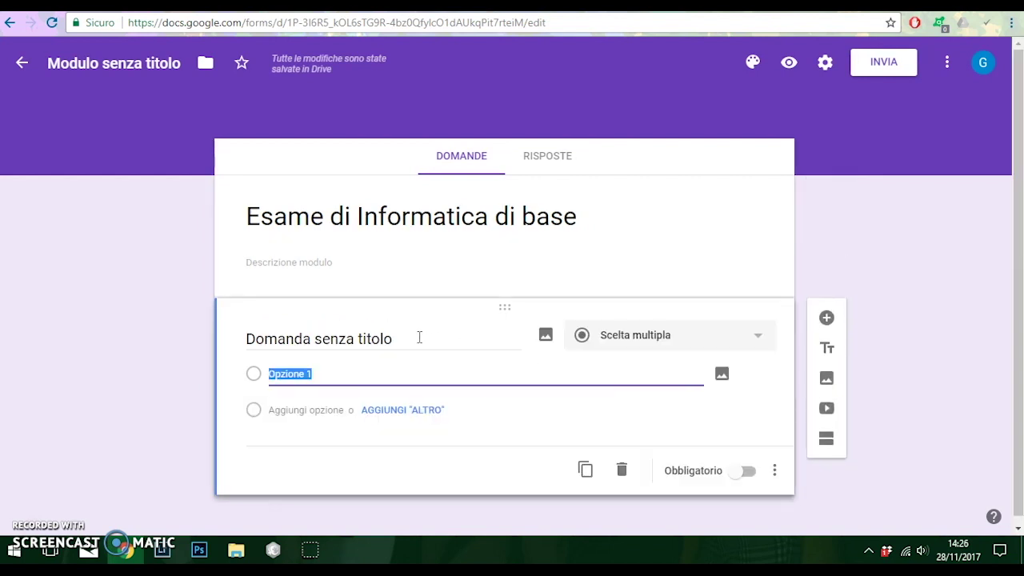
click(419, 337)
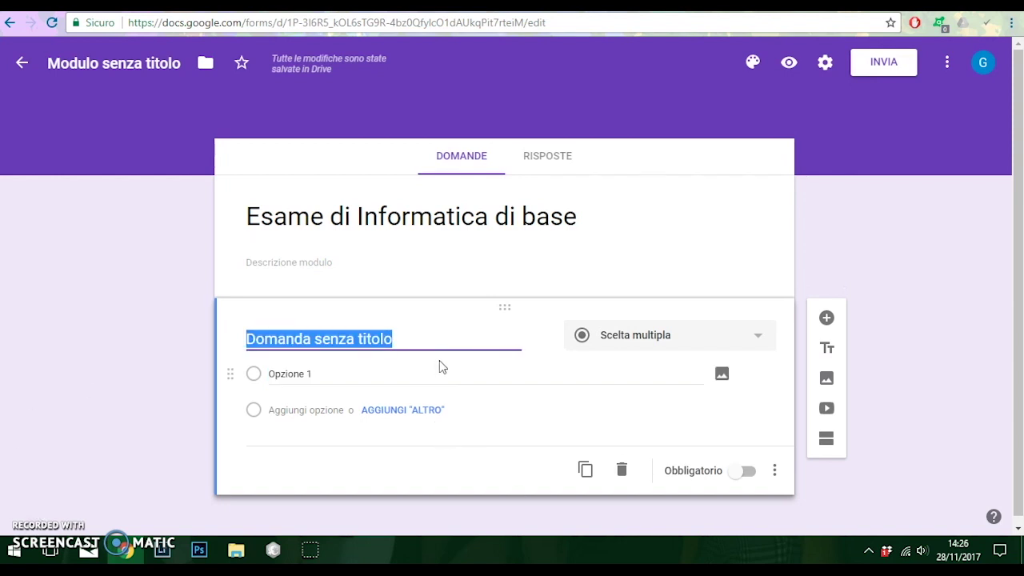
text(Q)
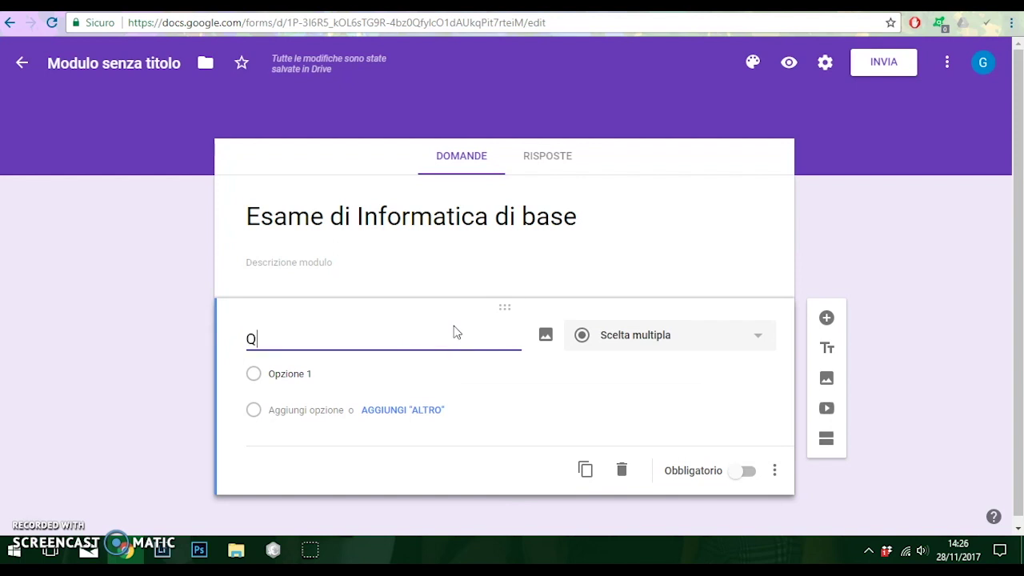
text(uando sareste)
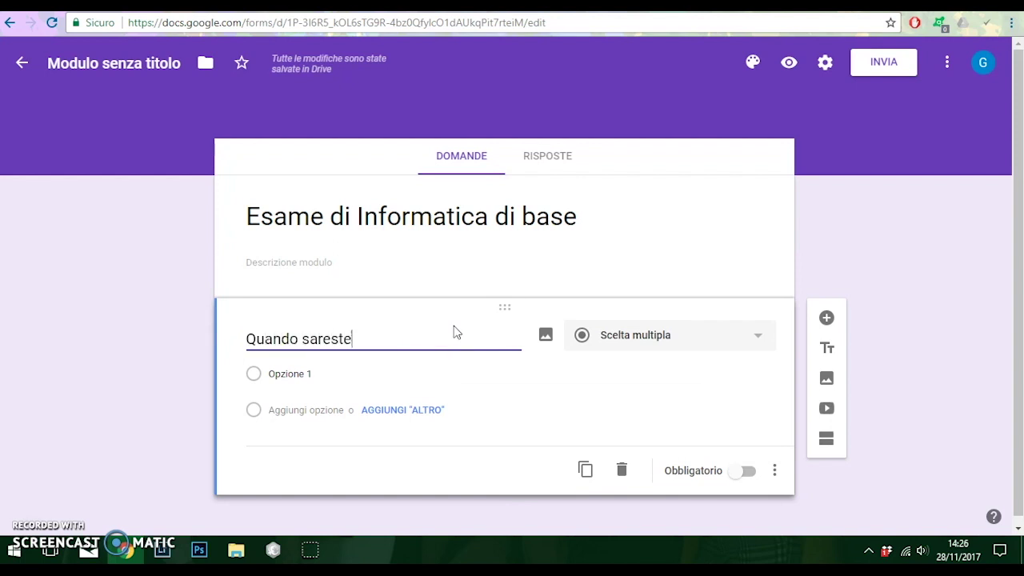
text( disponibi)
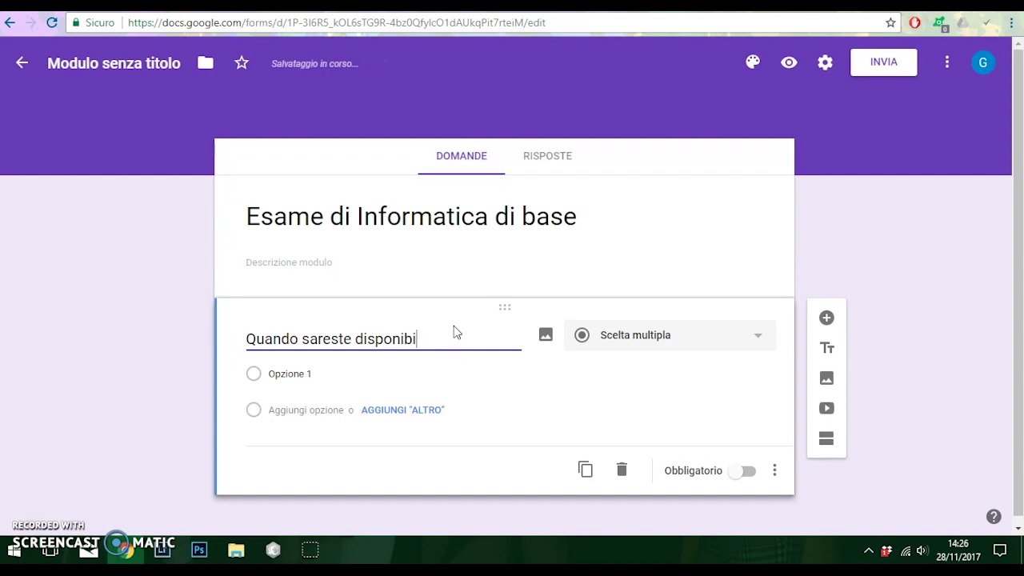
text(li e)
text(nl)
text(l mese di )
text(novebr)
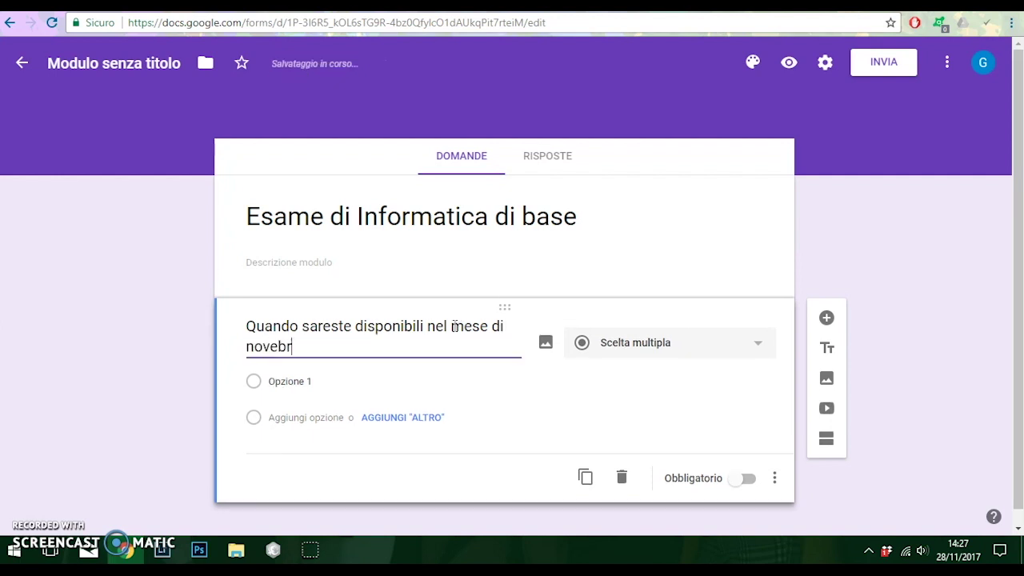
key(BackSpace)
key(BackSpace)
text(mbre?)
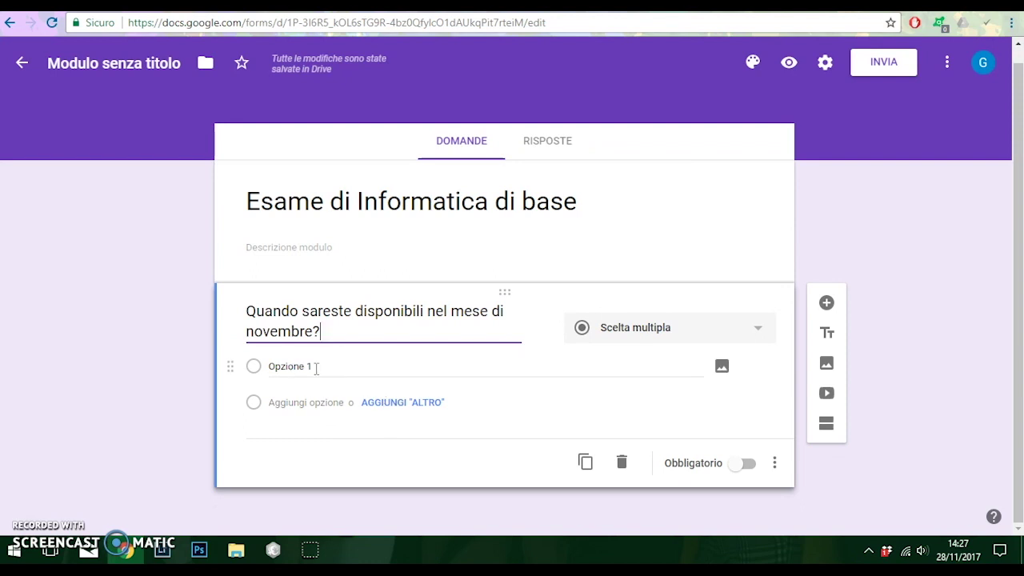
- Give the November question three answer options: "15 novembre", "20 novembre" and "25 novembre"
click(347, 367)
text(15)
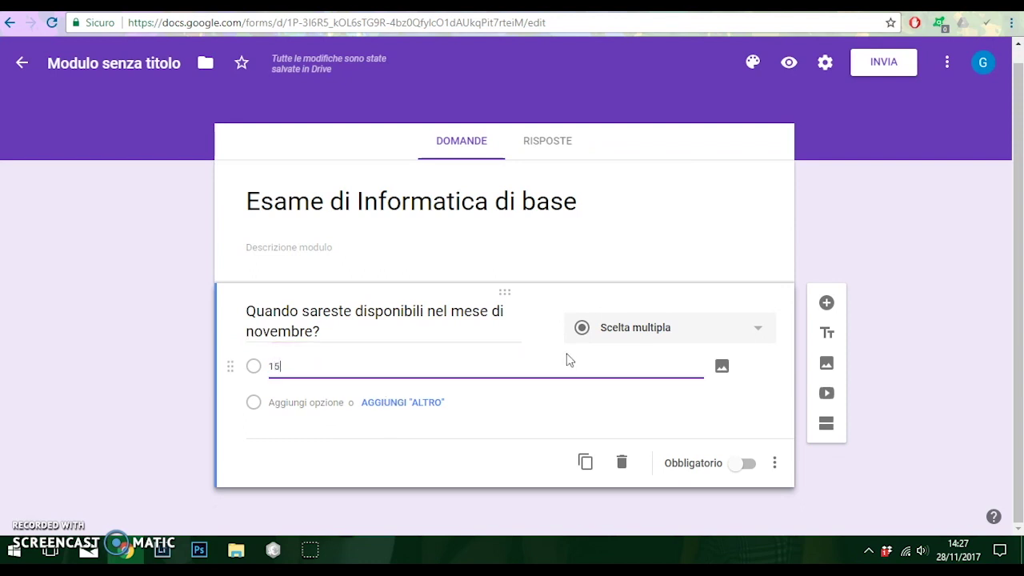
text( novembre)
click(325, 404)
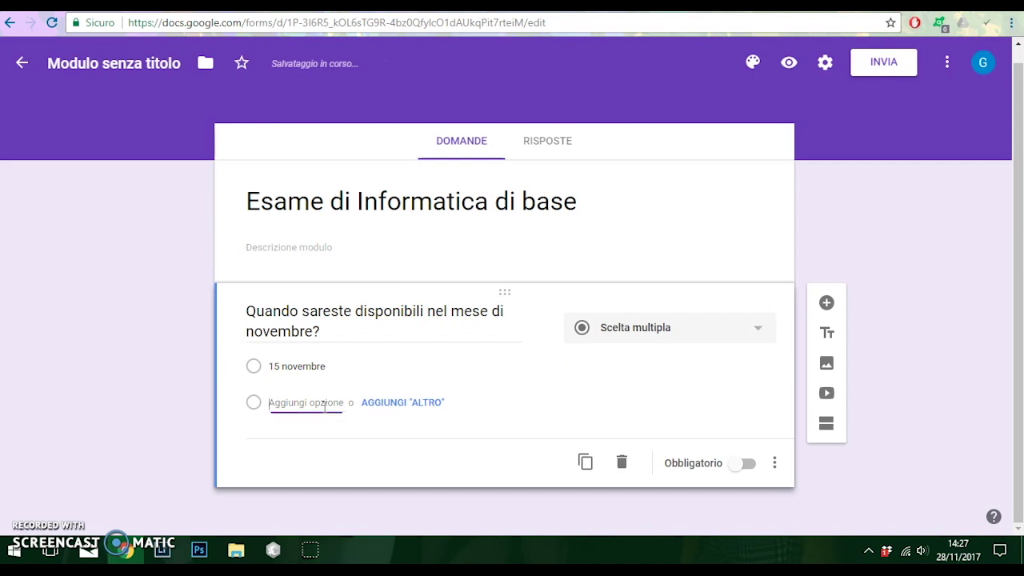
text(20 n)
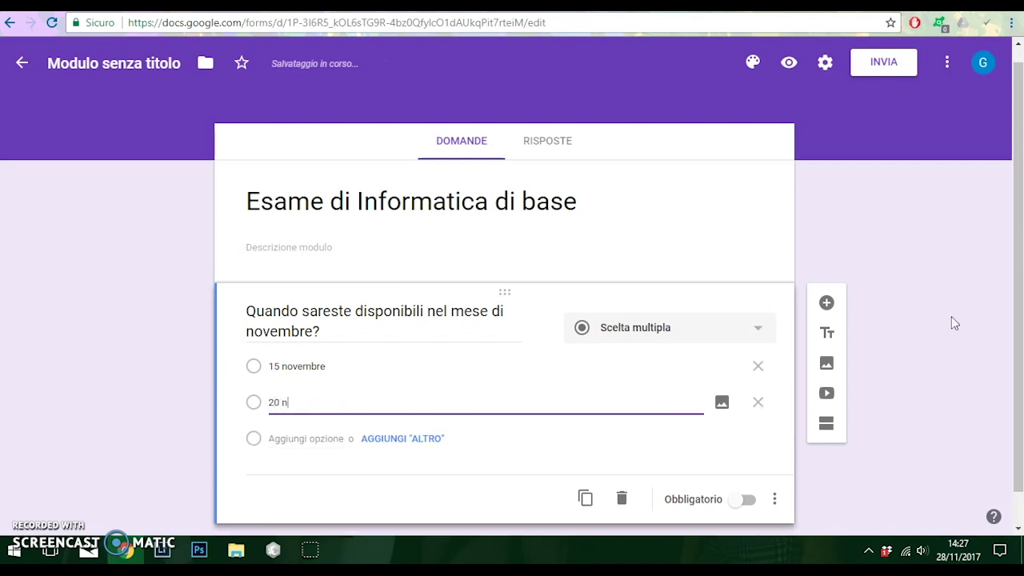
text(ovembre)
click(295, 433)
text(25 novembr)
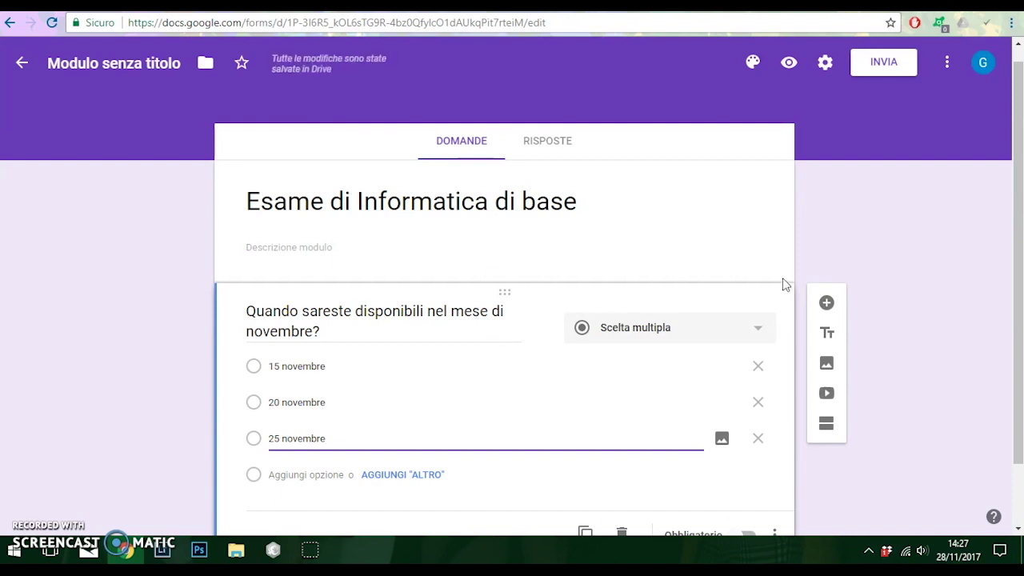
- Look through the available question types for the November question without changing its multiple-choice type
click(676, 302)
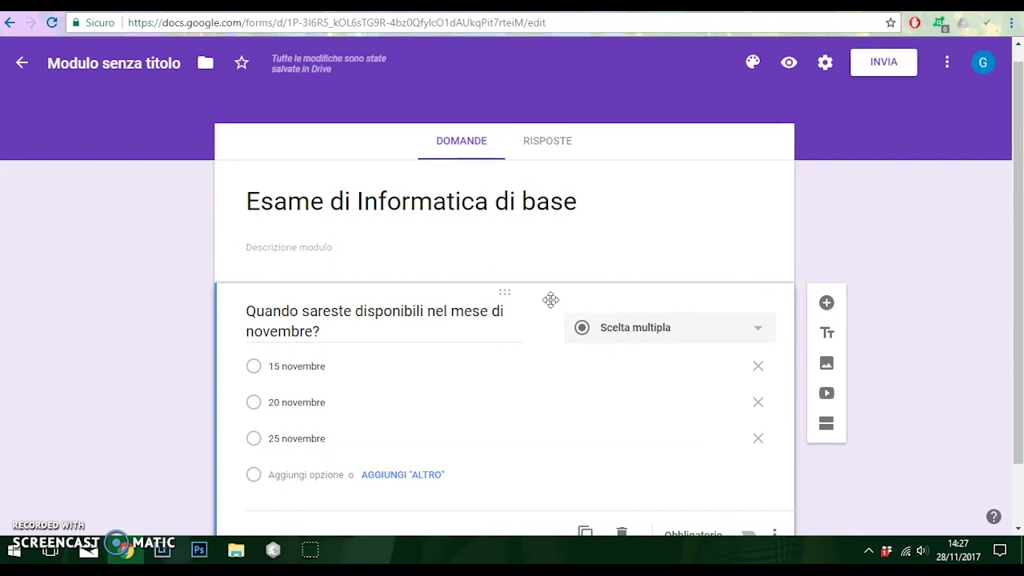
click(697, 336)
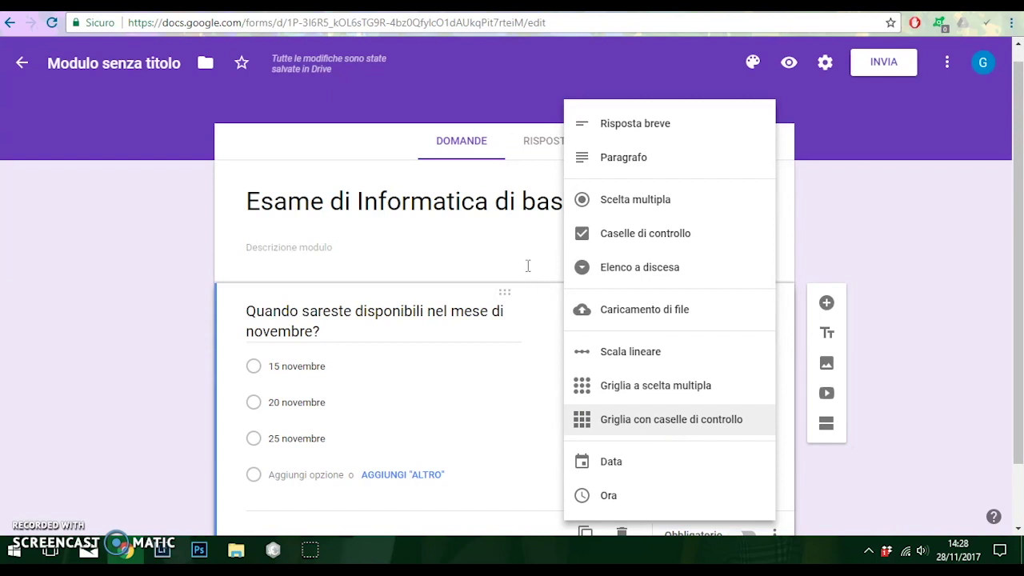
click(529, 269)
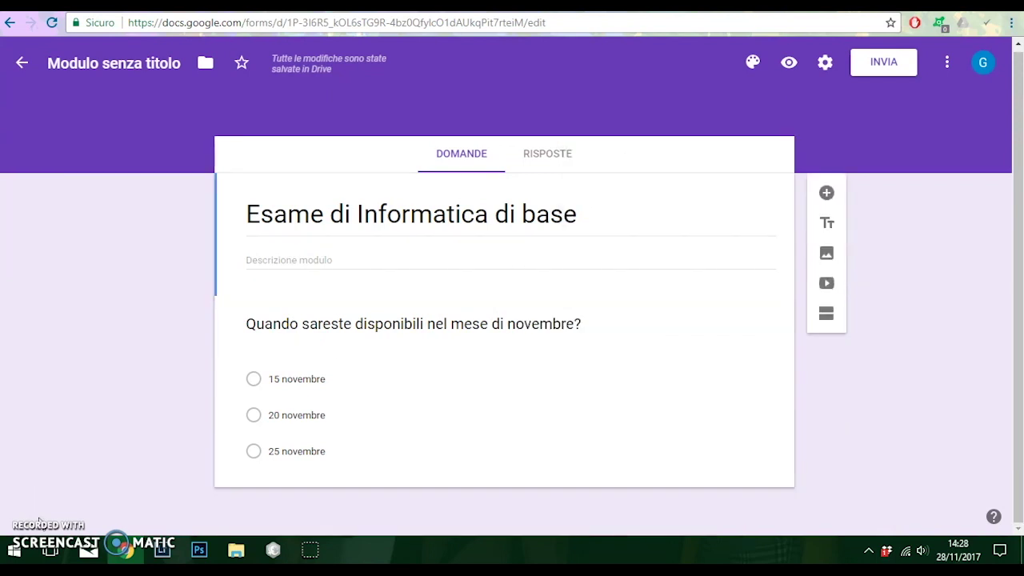
- Add a second question below the November one and copy the November question's text into it
click(608, 332)
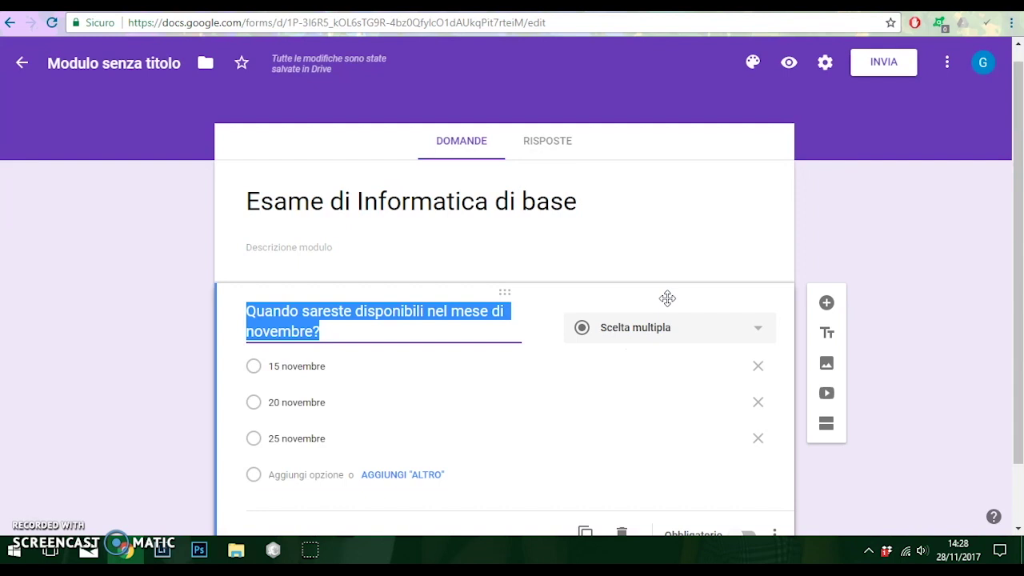
click(827, 304)
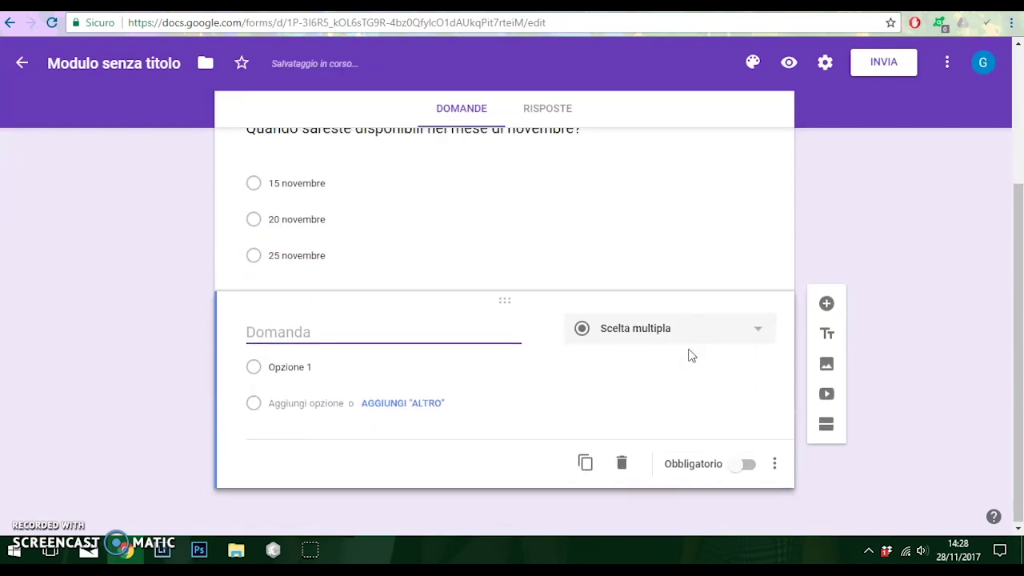
scroll(329, 332, up, 2)
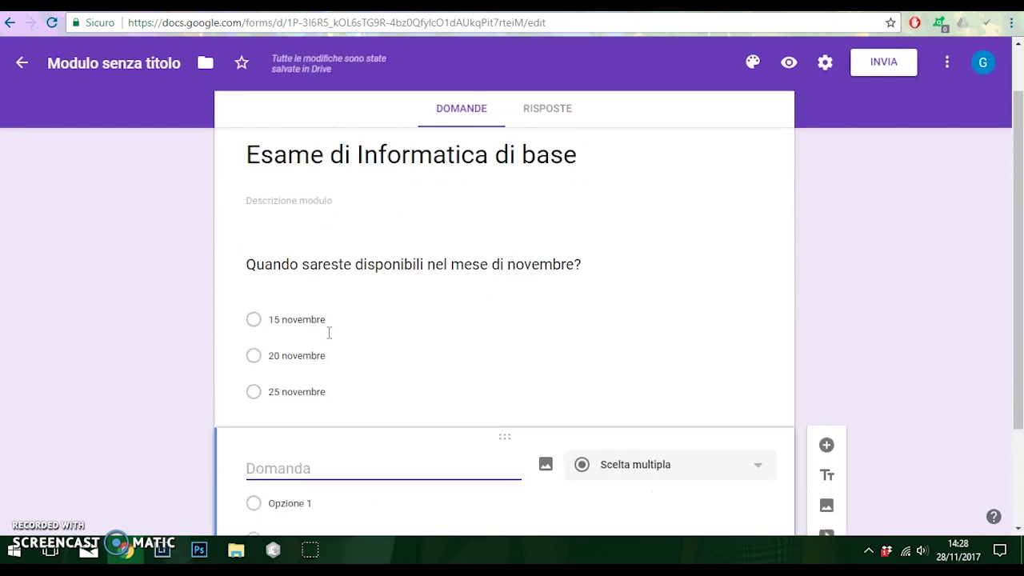
drag(250, 277, 510, 276)
key(ctrl+c)
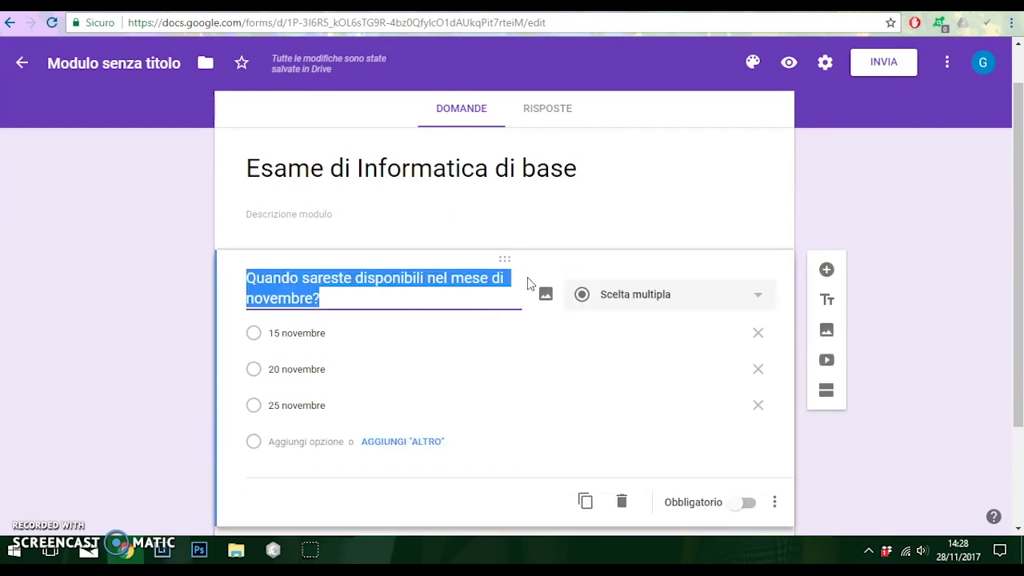
scroll(359, 291, down, 3)
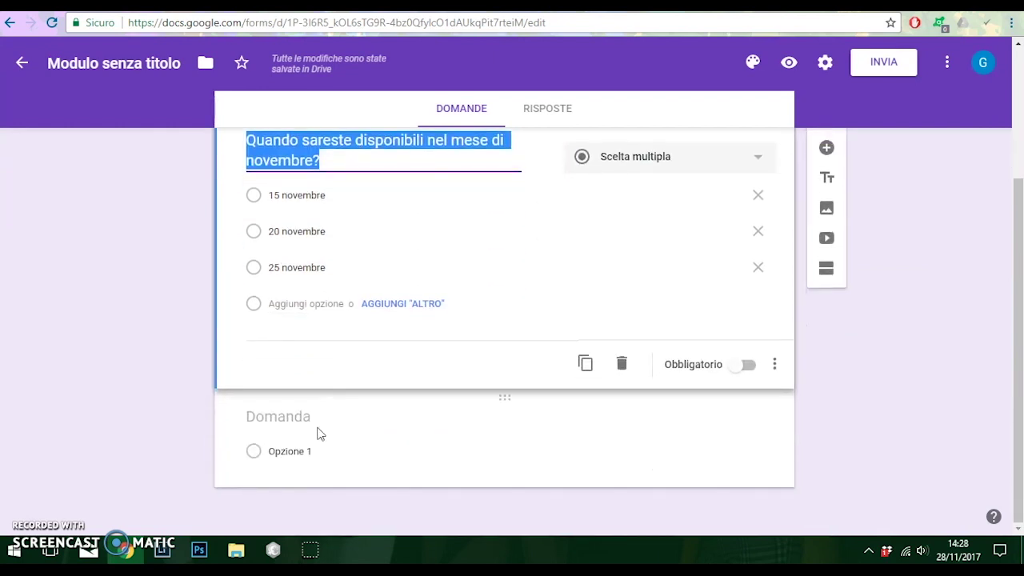
click(311, 416)
key(ctrl+v)
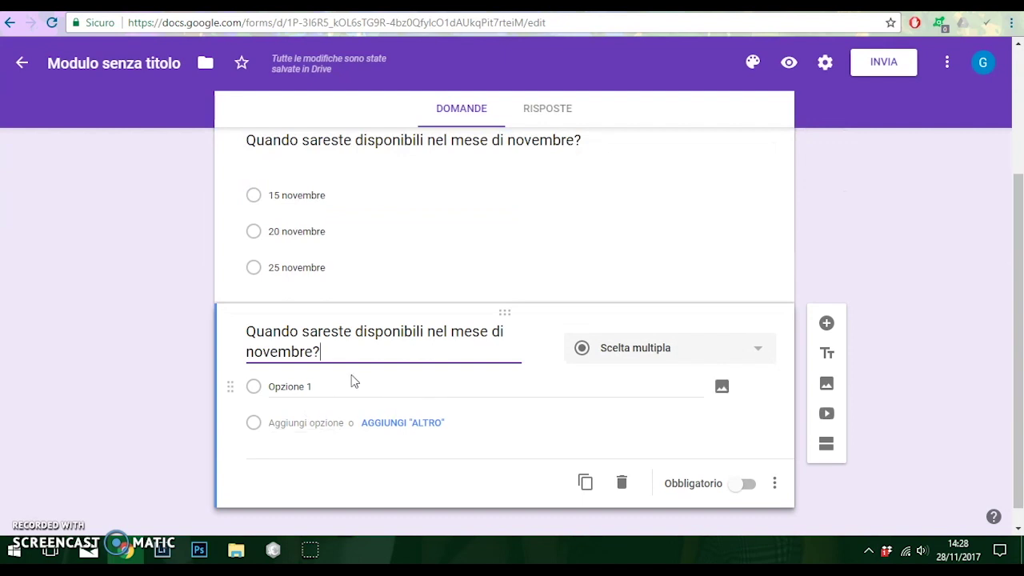
- Delete the month name from the end of the second question's text
key(BackSpace)
key(BackSpace)
key(BackSpace)
key(BackSpace)
key(BackSpace)
key(BackSpace)
key(BackSpace)
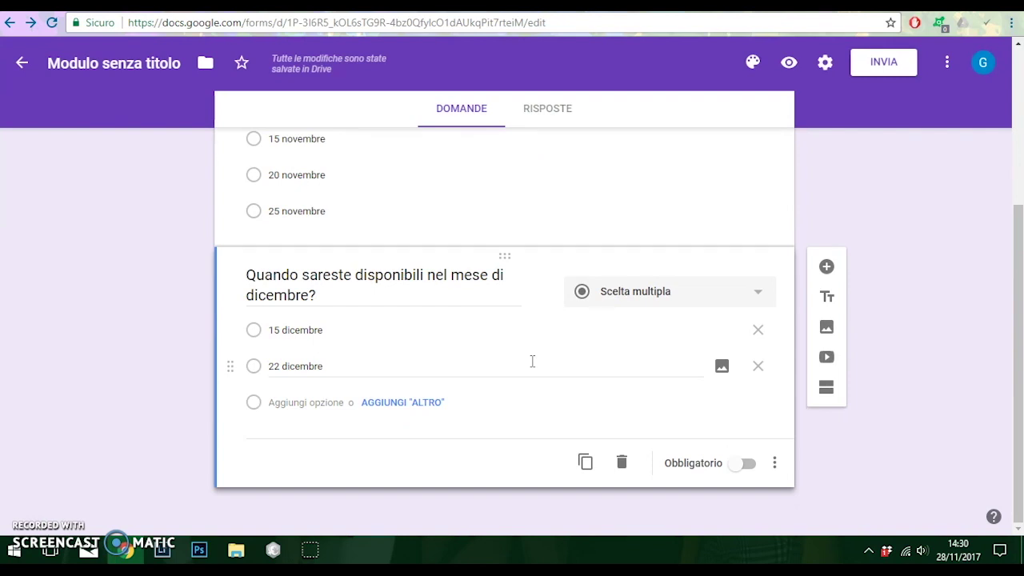
- Set up sending the form by email, entering the recipients' email addresses and including the form in the email
click(665, 204)
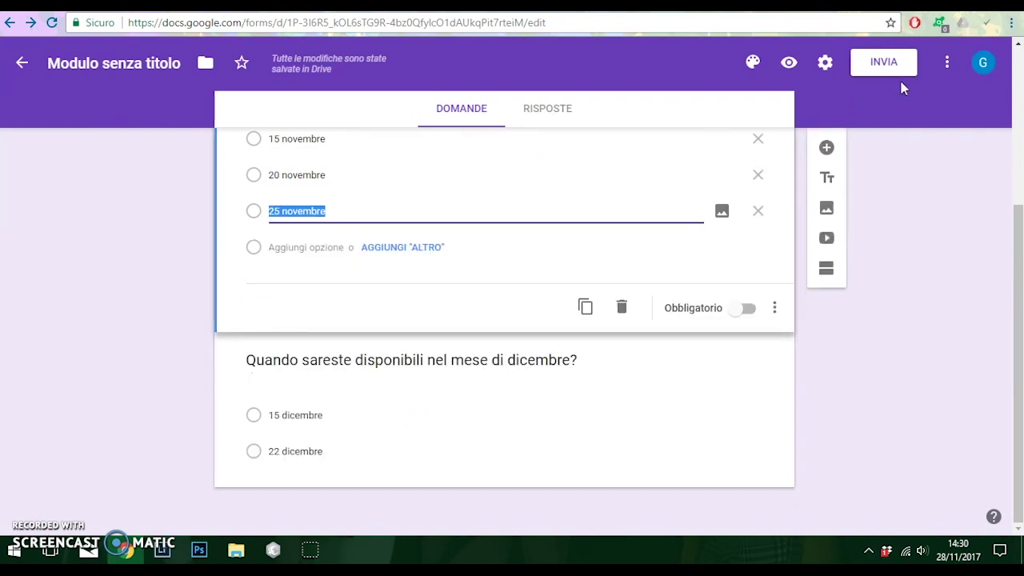
click(879, 70)
click(359, 269)
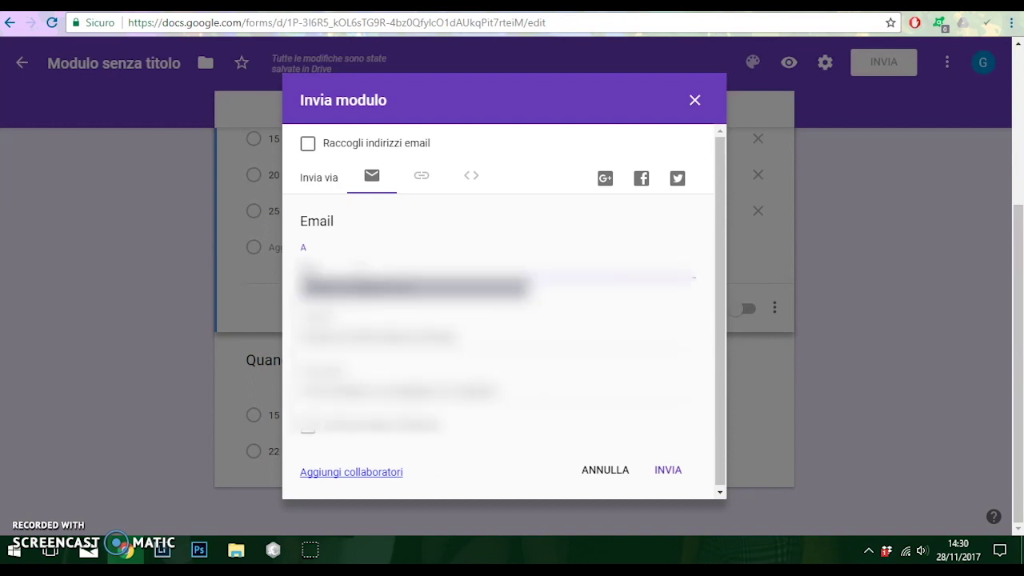
key(Return)
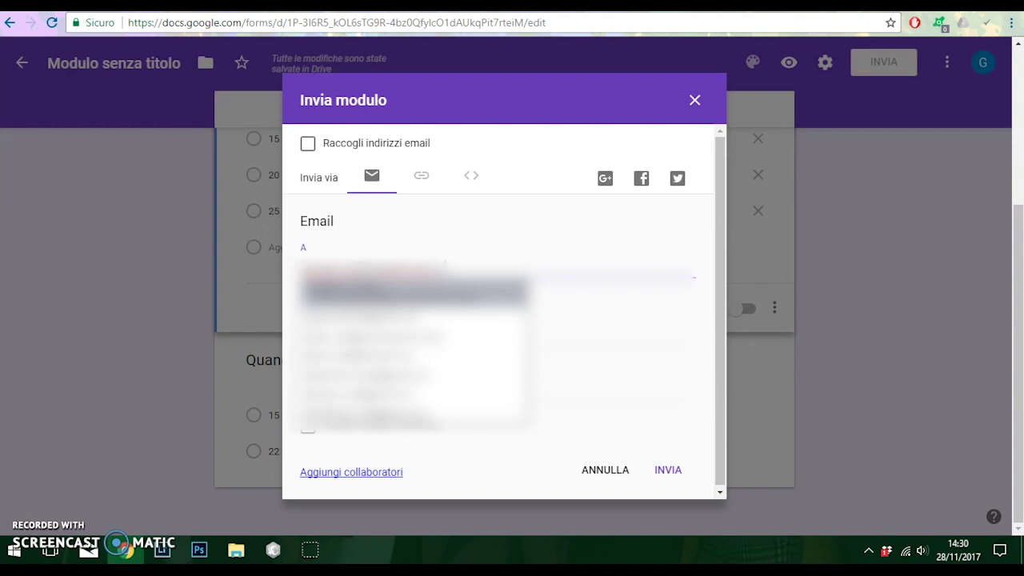
key(Return)
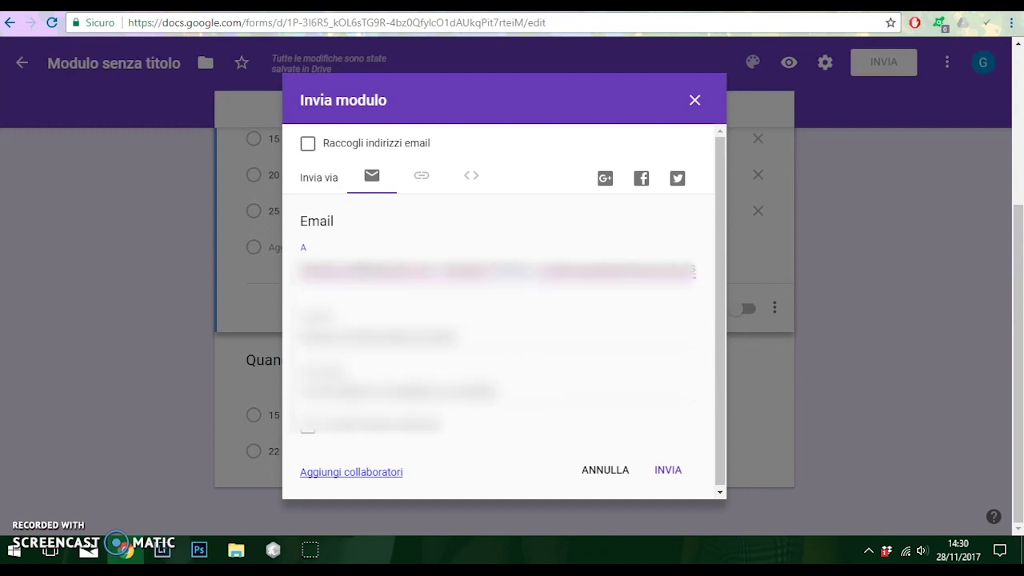
key(Return)
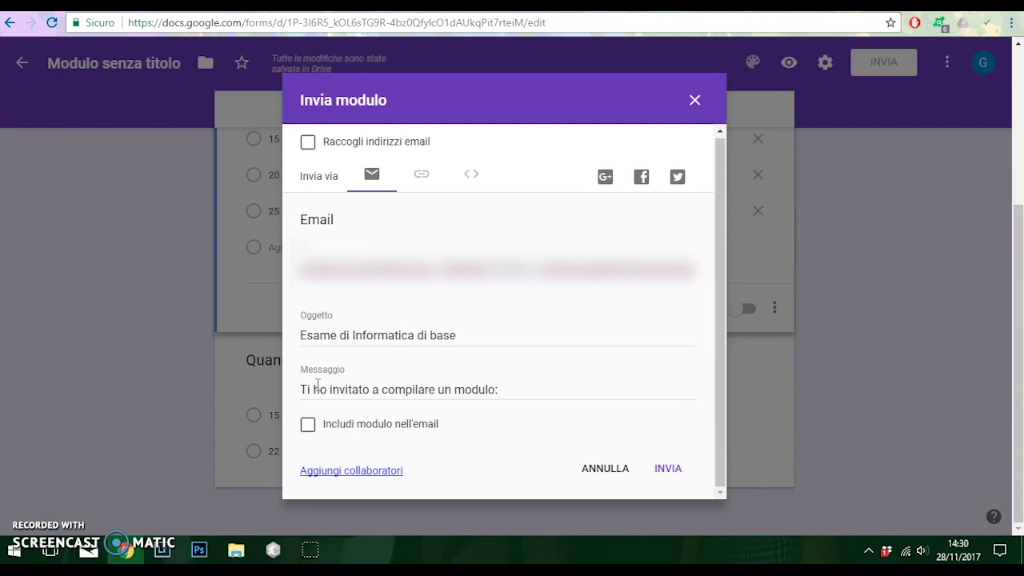
click(308, 432)
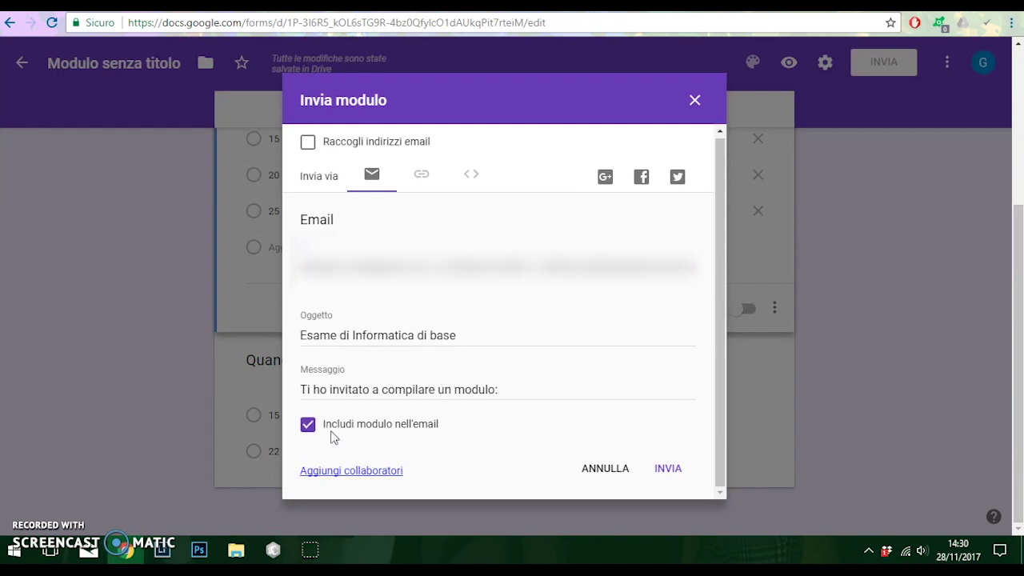